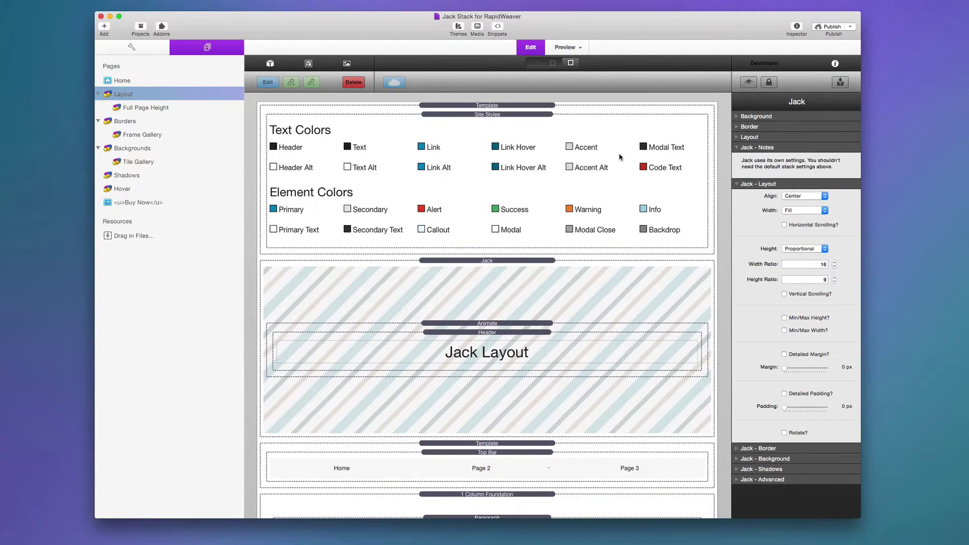
# Scroll down to Advanced Height Controls and highlight the Jack - Notes text in the Inspector.
pyautogui.scroll(-10, 620, 157)
pyautogui.scroll(-10, 620, 156)
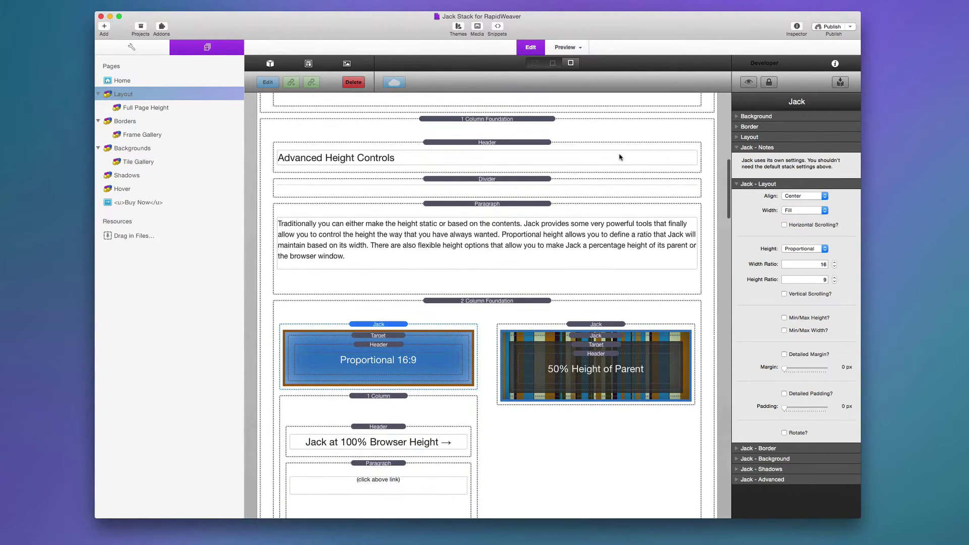
pyautogui.scroll(-1, 620, 157)
pyautogui.scroll(-1, 620, 157)
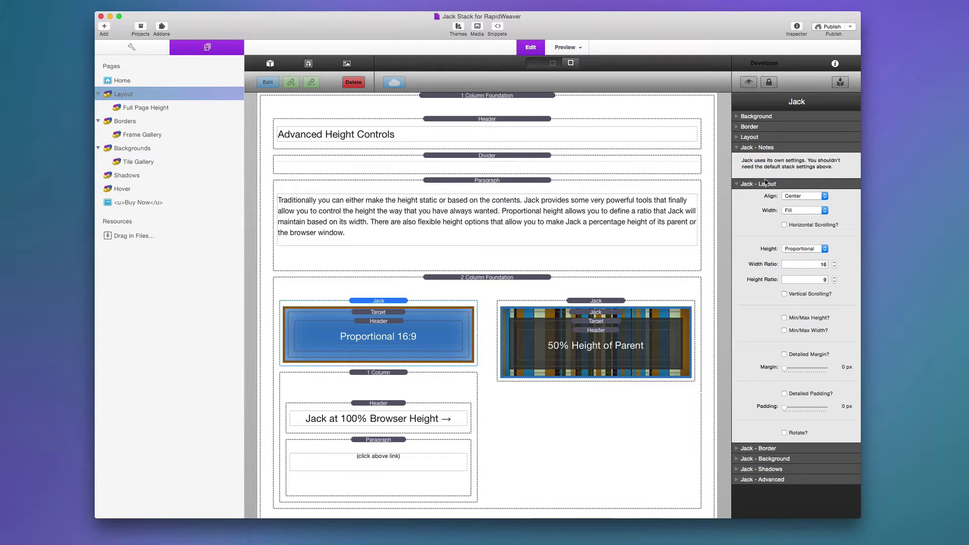
pyautogui.moveTo(741, 162); pyautogui.dragTo(831, 166)
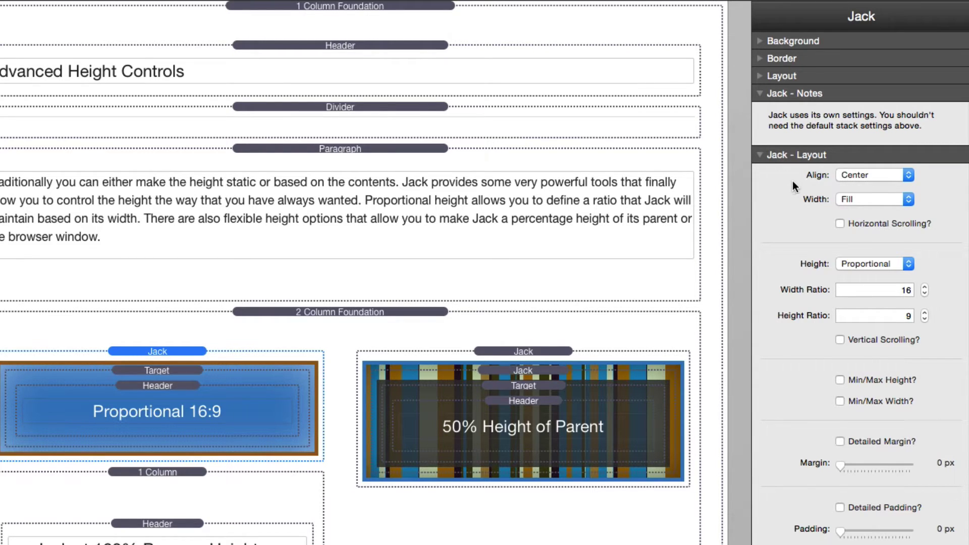
pyautogui.click(891, 177)
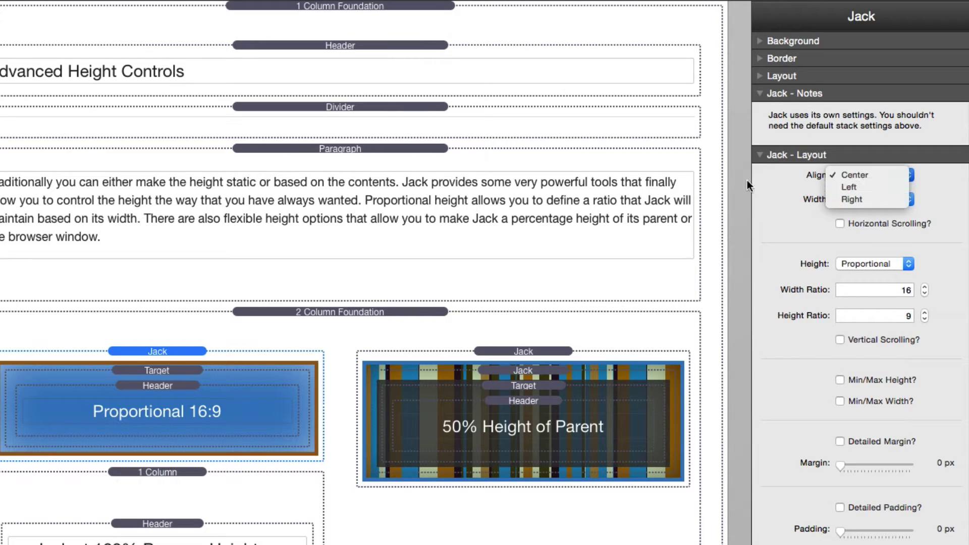
pyautogui.click(747, 180)
pyautogui.click(892, 197)
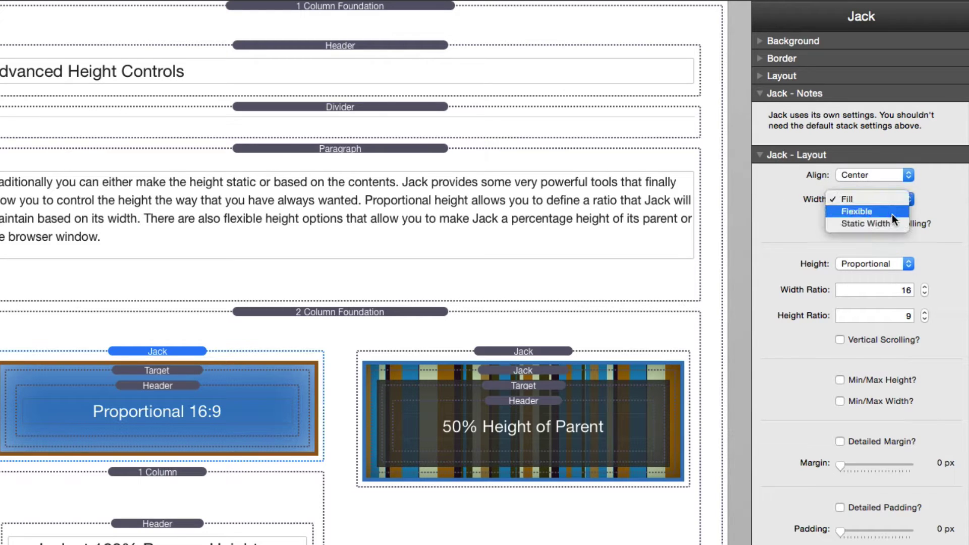
pyautogui.click(892, 214)
pyautogui.click(891, 202)
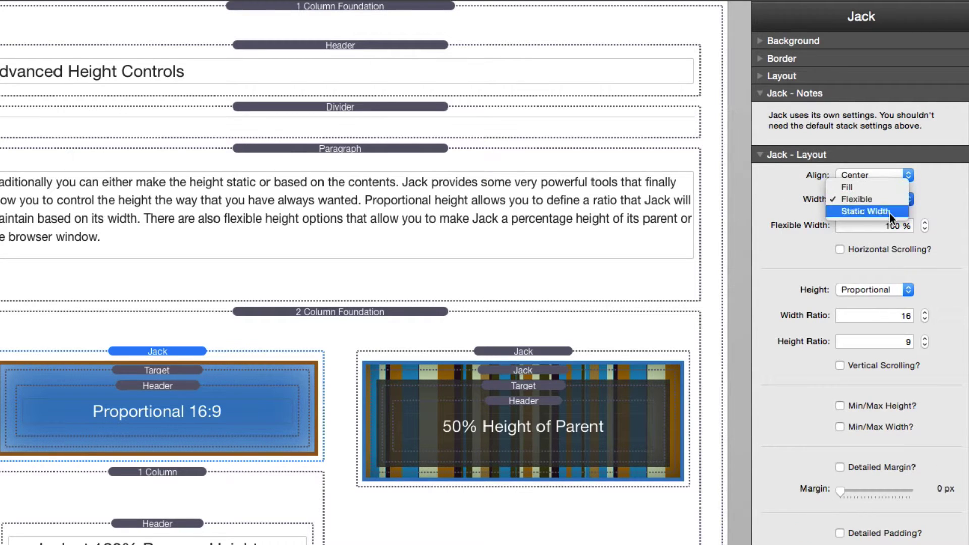
pyautogui.click(889, 214)
pyautogui.click(877, 199)
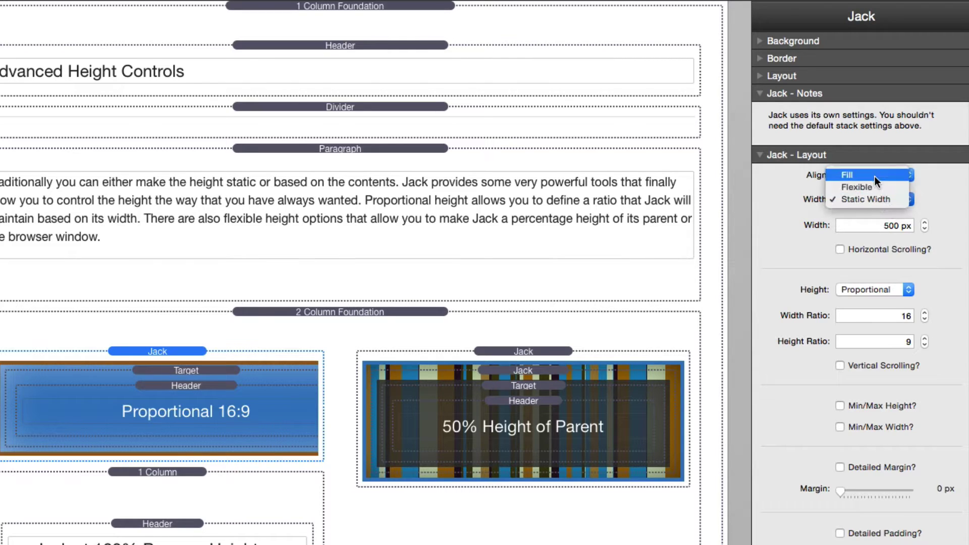
pyautogui.click(873, 174)
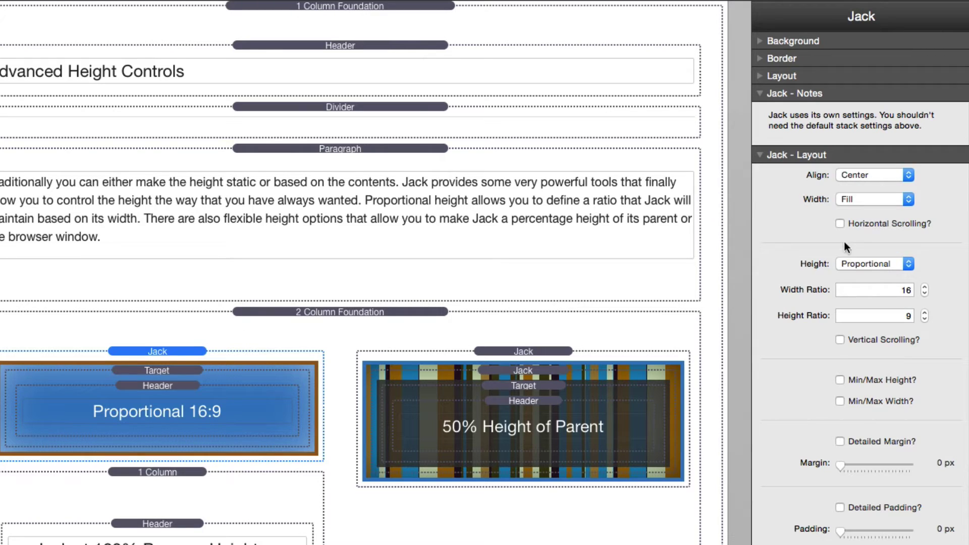
# Keep the Jack's height Proportional, then select the inner Jack of the 50% Height of Parent box.
pyautogui.click(864, 266)
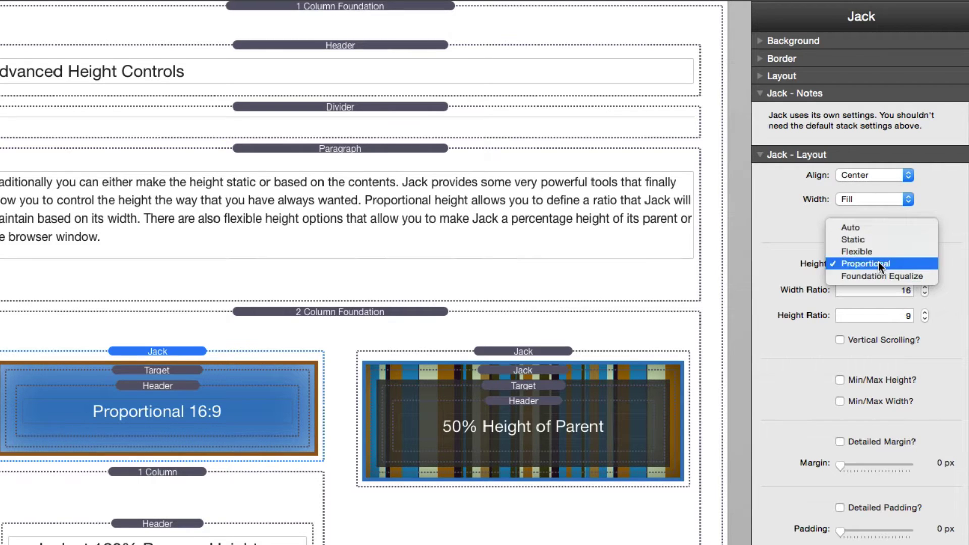
pyautogui.click(878, 261)
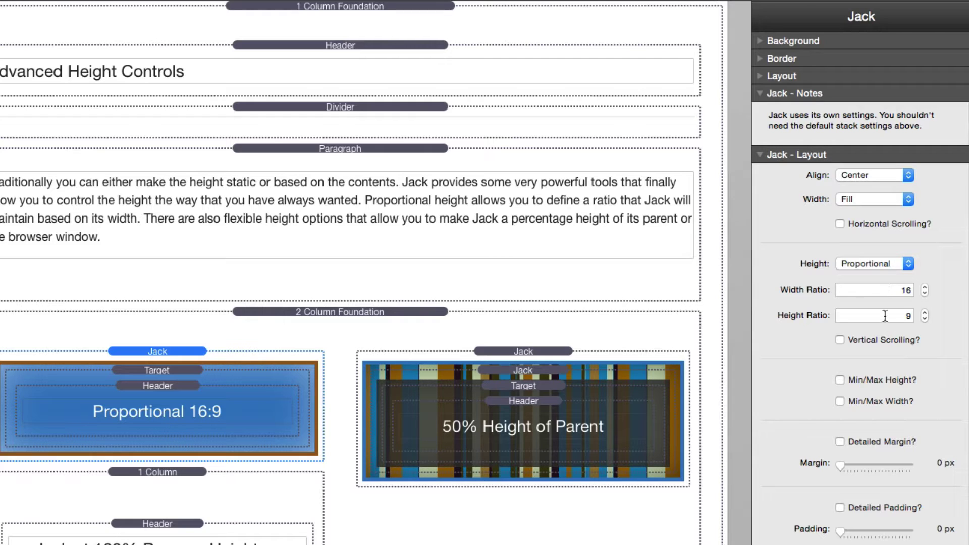
pyautogui.moveTo(885, 316)
pyautogui.click(538, 351)
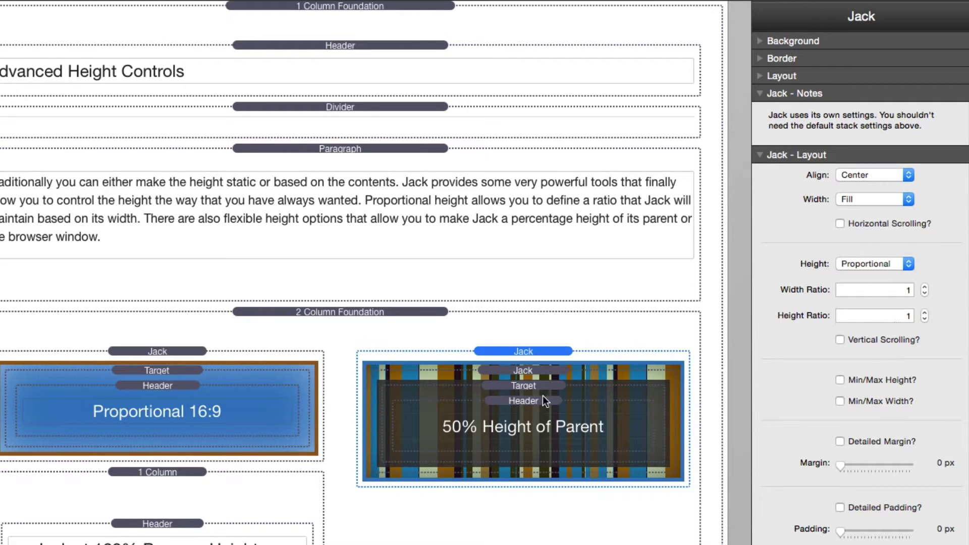
pyautogui.click(519, 372)
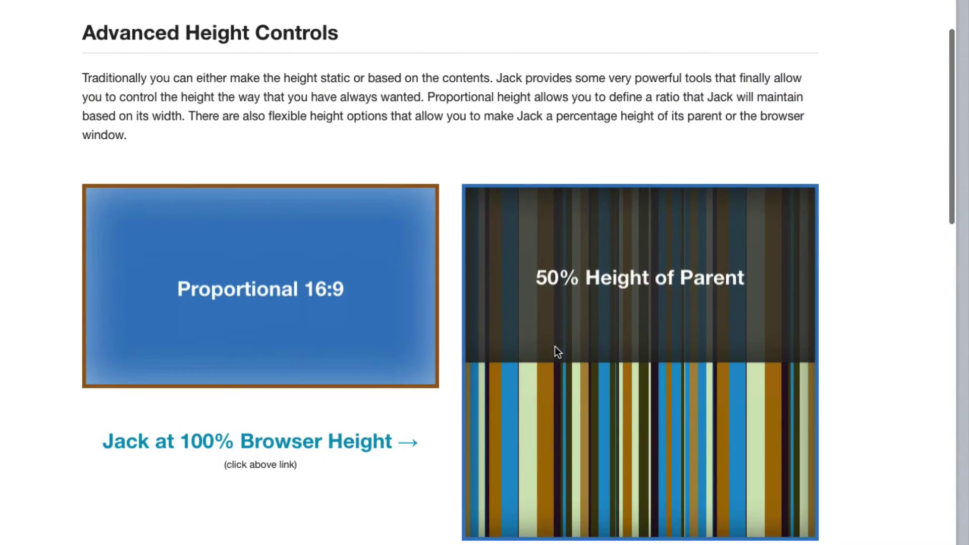
pyautogui.scroll(-2, 555, 346)
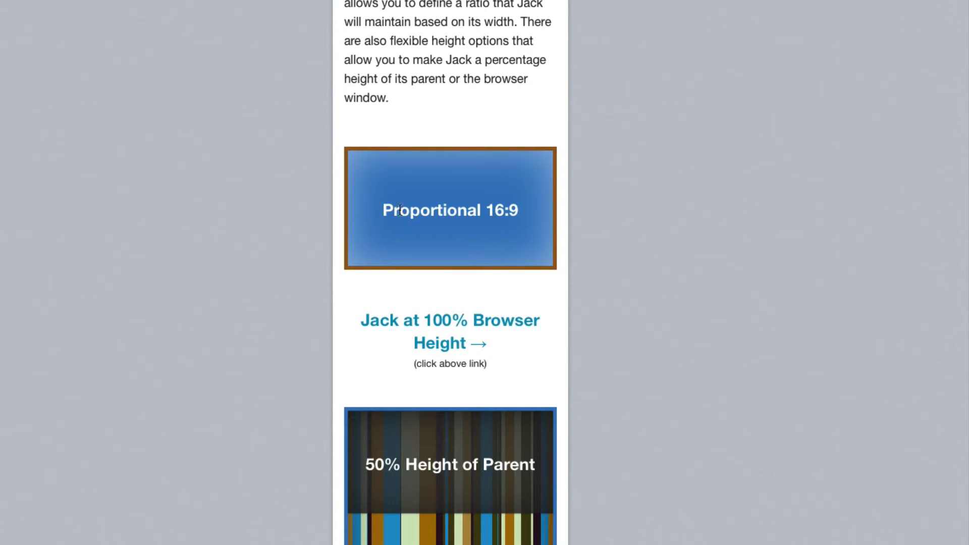
pyautogui.scroll(-3, 562, 180)
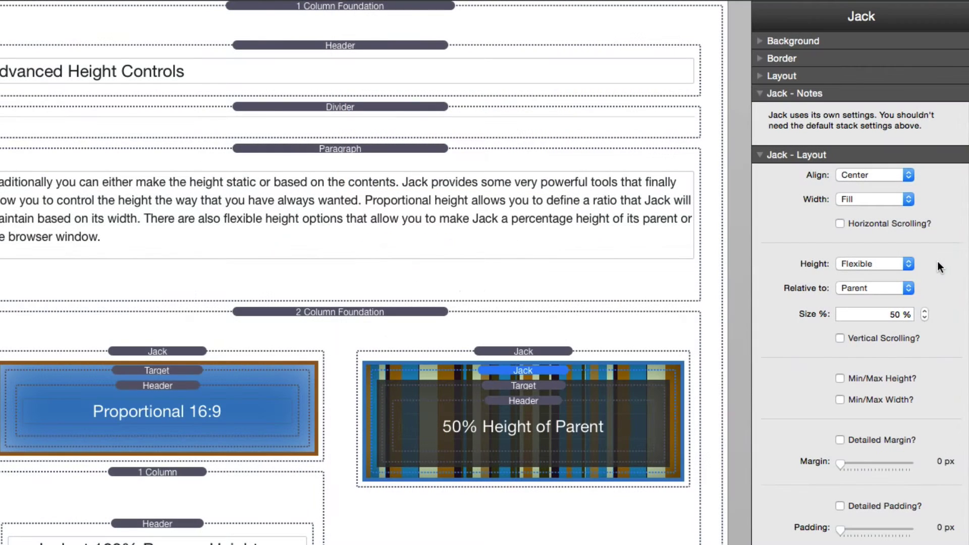
# Review the Jack's height options, keeping it Flexible and relative to Parent.
pyautogui.click(908, 265)
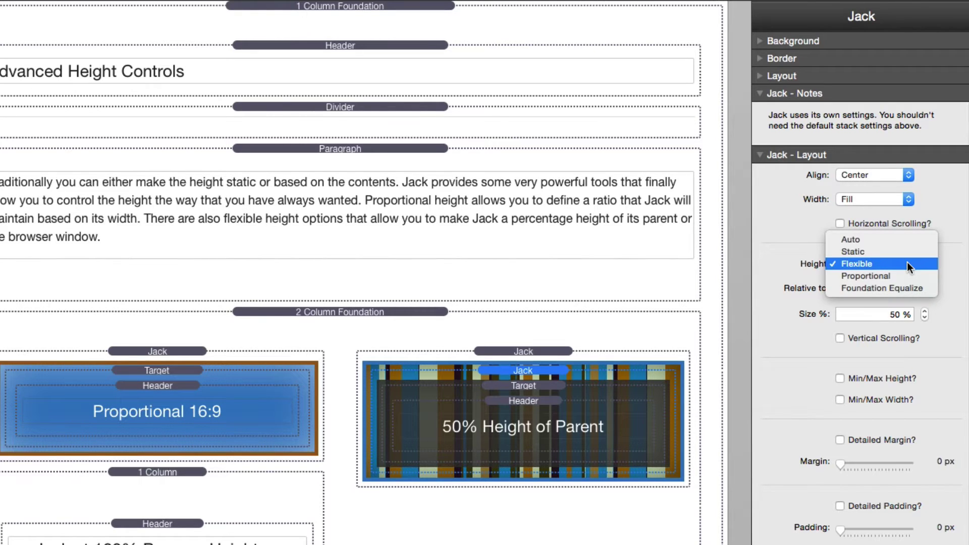
pyautogui.click(907, 263)
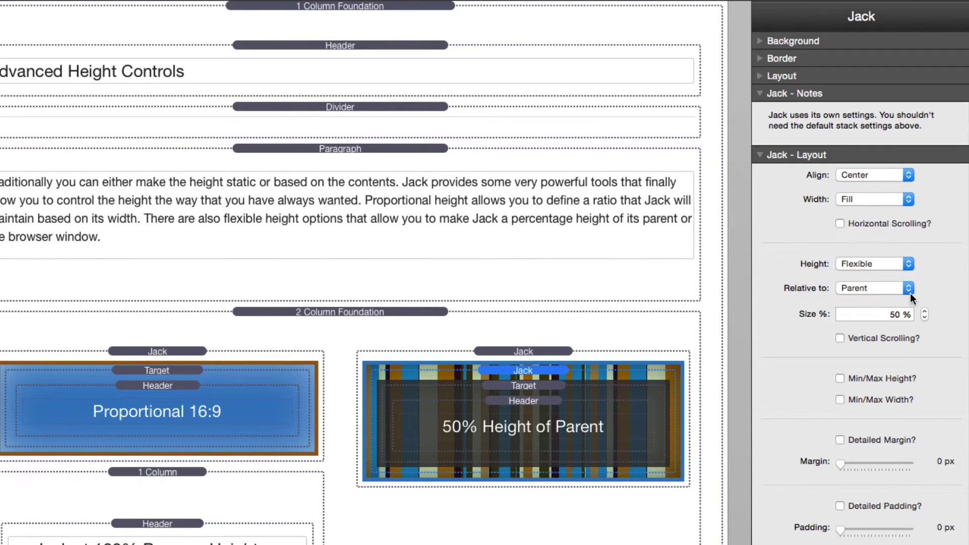
pyautogui.click(904, 288)
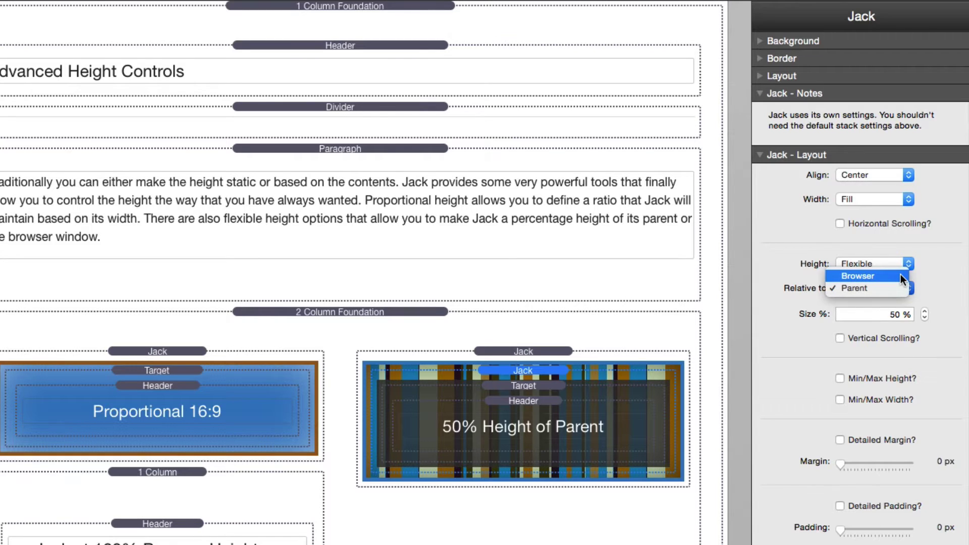
pyautogui.click(897, 288)
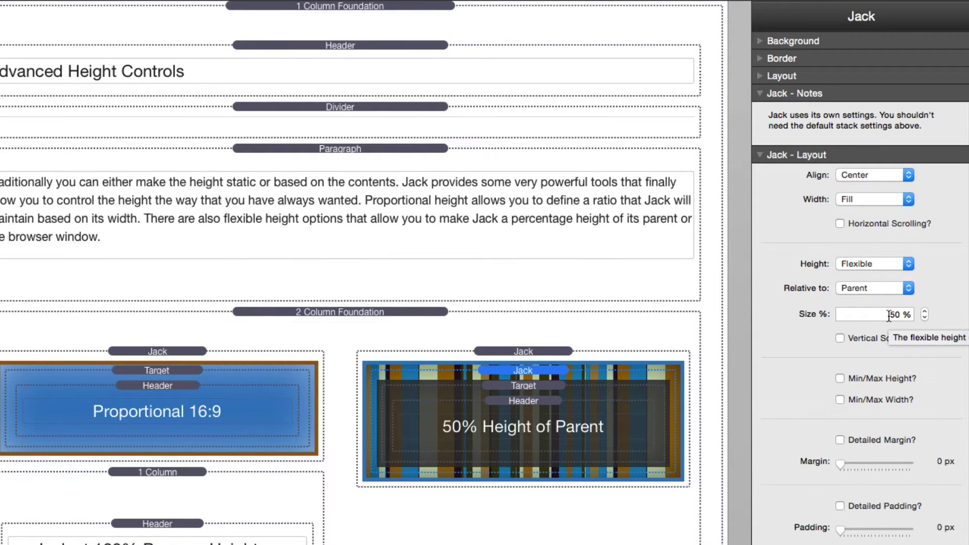
pyautogui.click(883, 290)
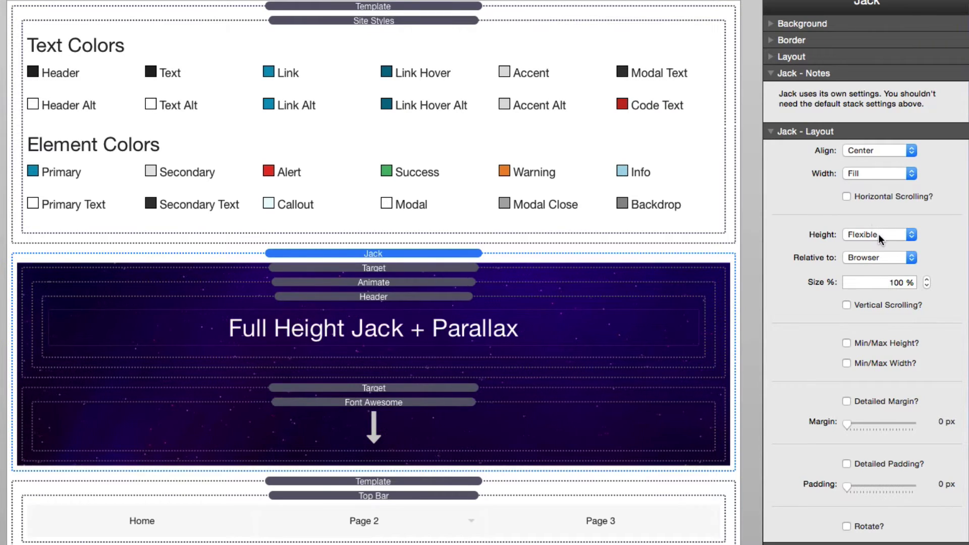
pyautogui.click(878, 234)
pyautogui.click(878, 234)
pyautogui.click(887, 257)
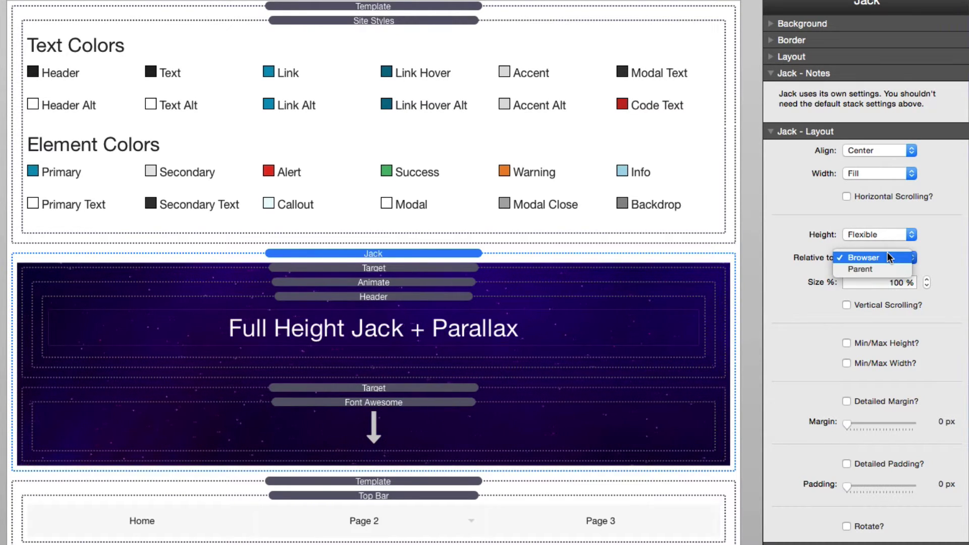
pyautogui.click(887, 255)
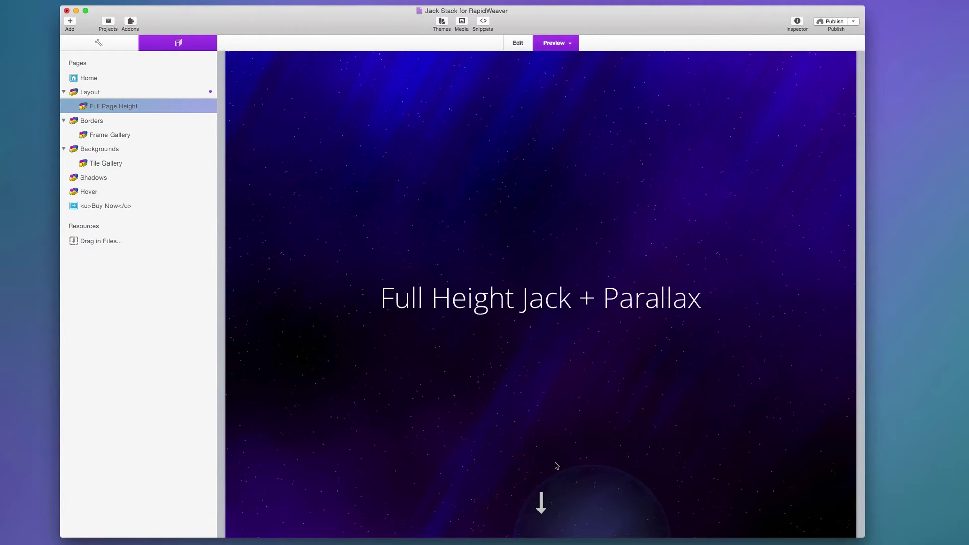
# Scroll the preview down to the 50% Browser Height banner under the sticky navigation bar.
pyautogui.scroll(-1, 556, 465)
pyautogui.scroll(-5, 556, 465)
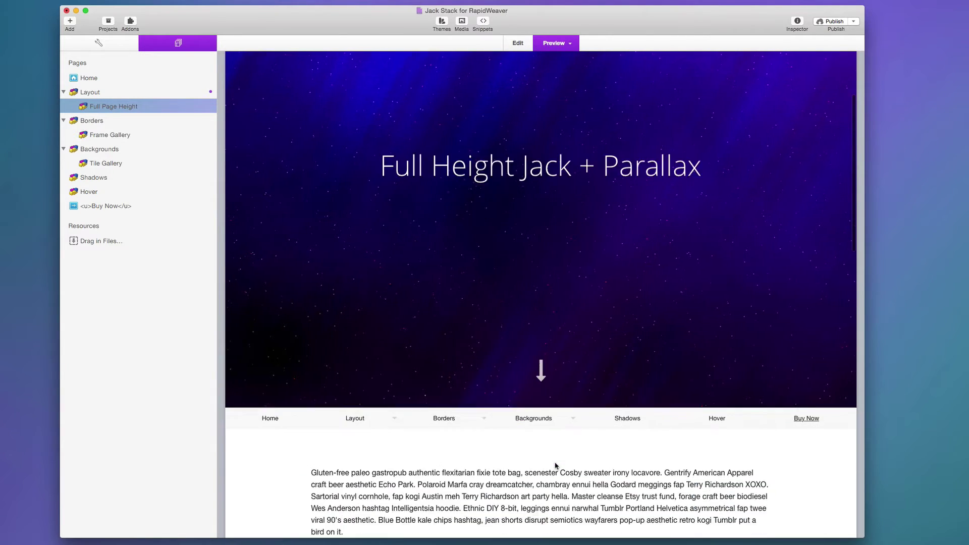
pyautogui.scroll(-5, 555, 466)
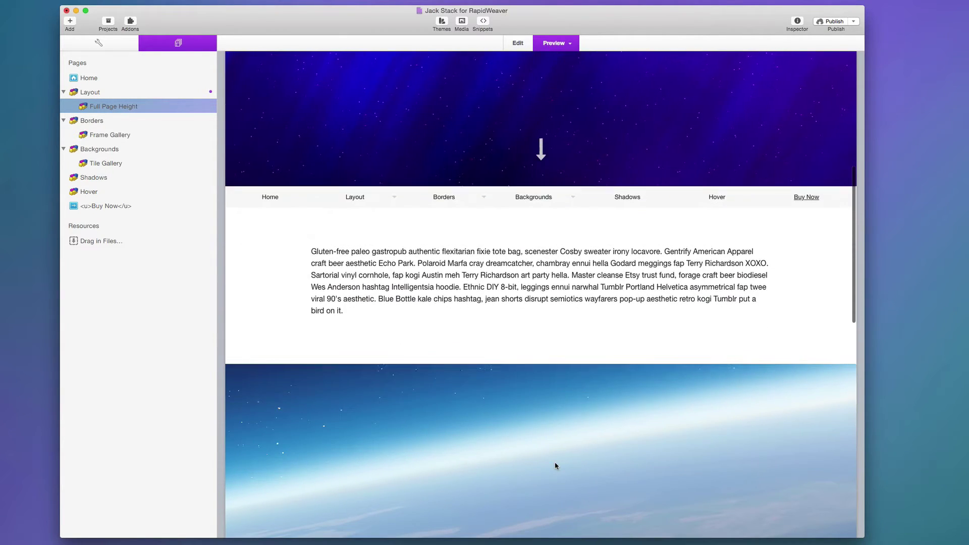
pyautogui.scroll(-4, 555, 465)
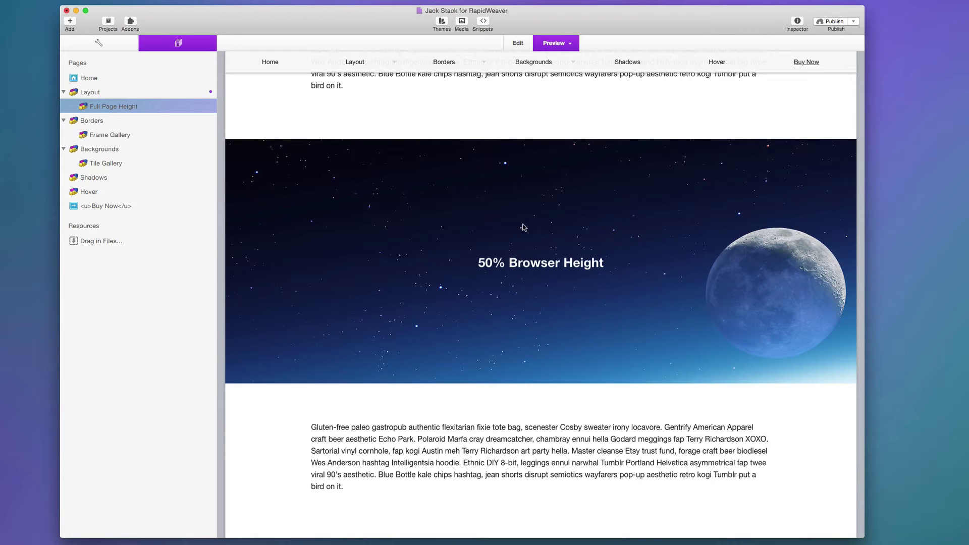
pyautogui.scroll(3, 530, 256)
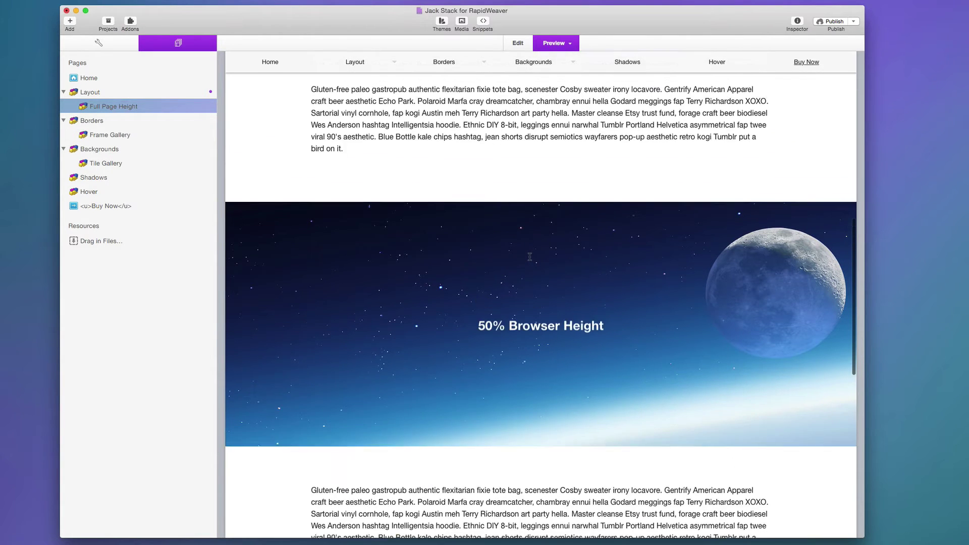
pyautogui.scroll(-1, 530, 257)
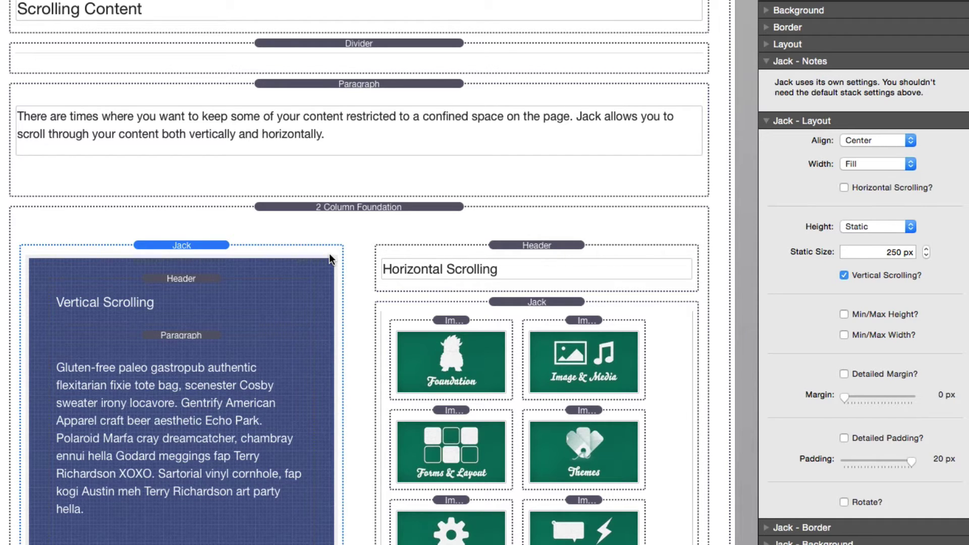
# Keep the Vertical Scrolling Jack's height Static, then select the Horizontal Scrolling column's Jack.
pyautogui.scroll(-6, 359, 273)
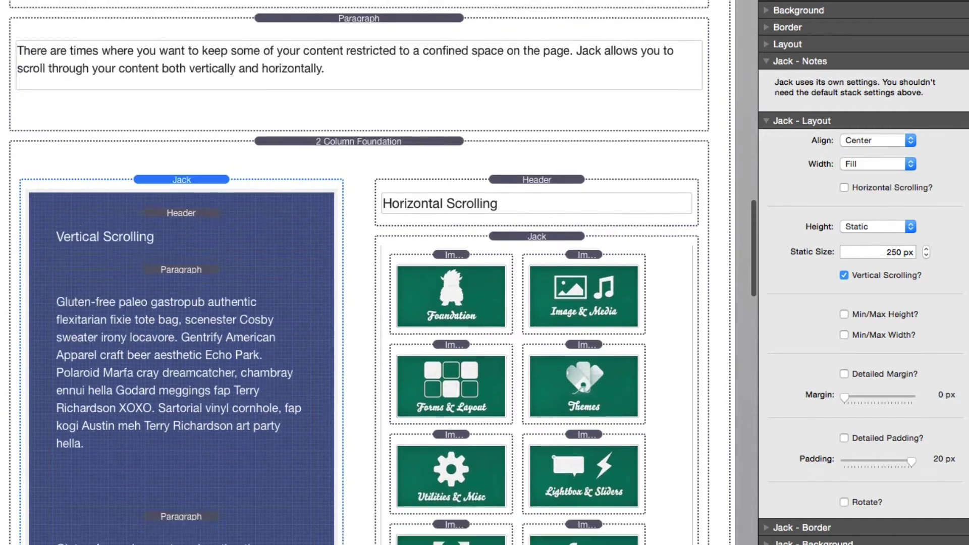
pyautogui.scroll(-2, 230, 333)
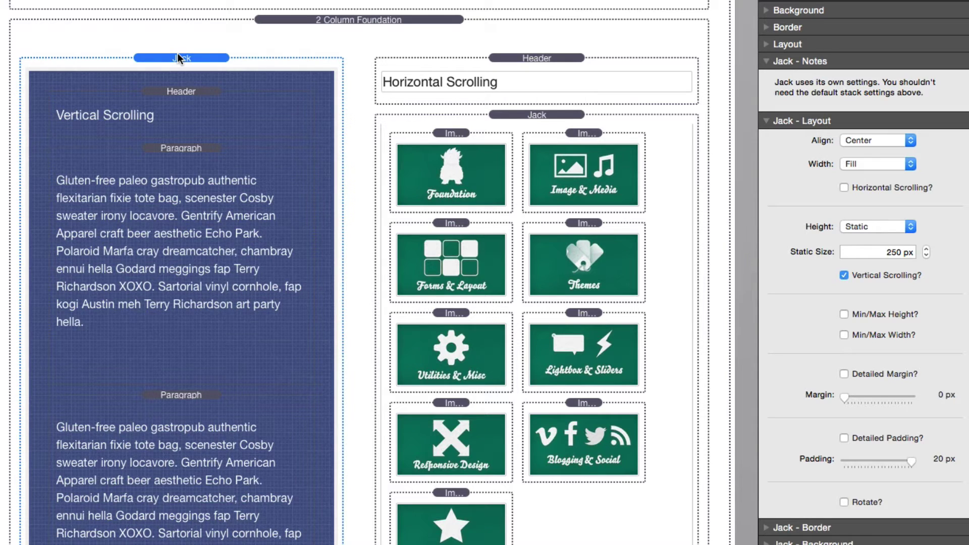
pyautogui.click(865, 226)
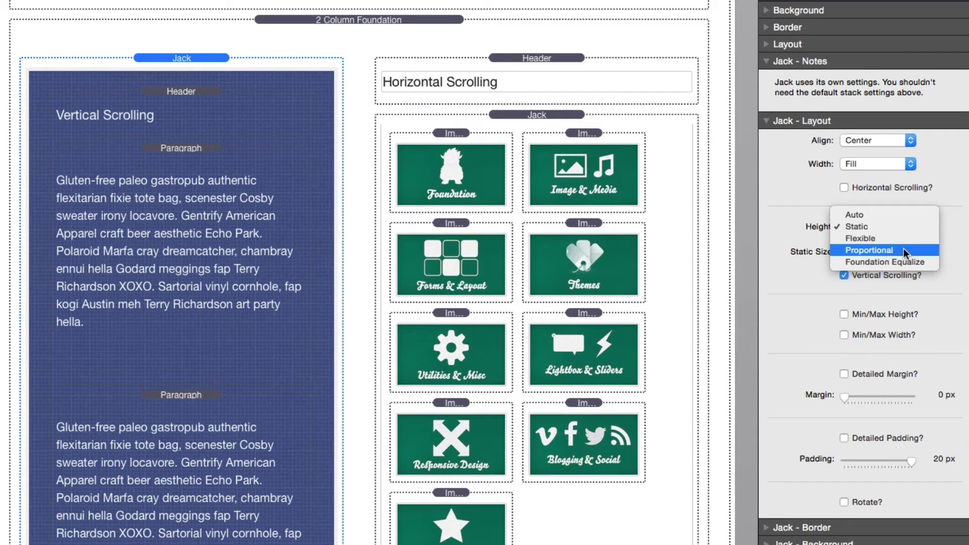
pyautogui.click(893, 228)
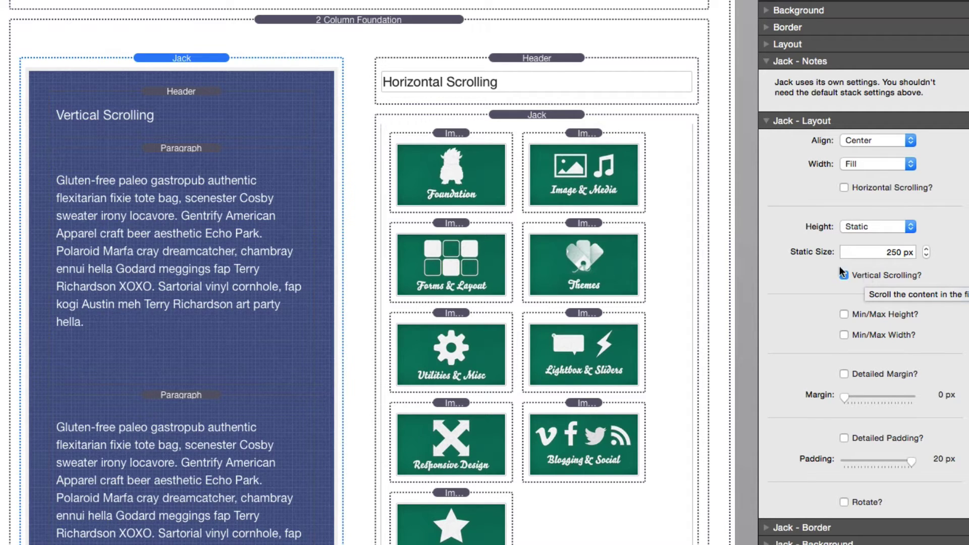
pyautogui.click(542, 117)
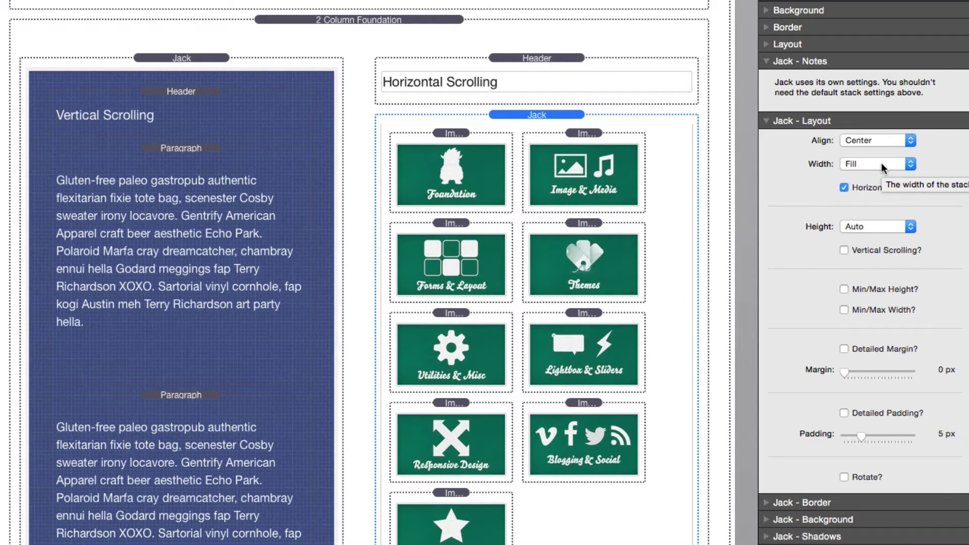
# Leave the width on Fill, select the Foundation image tile and inspect its Layout fill mode.
pyautogui.click(881, 165)
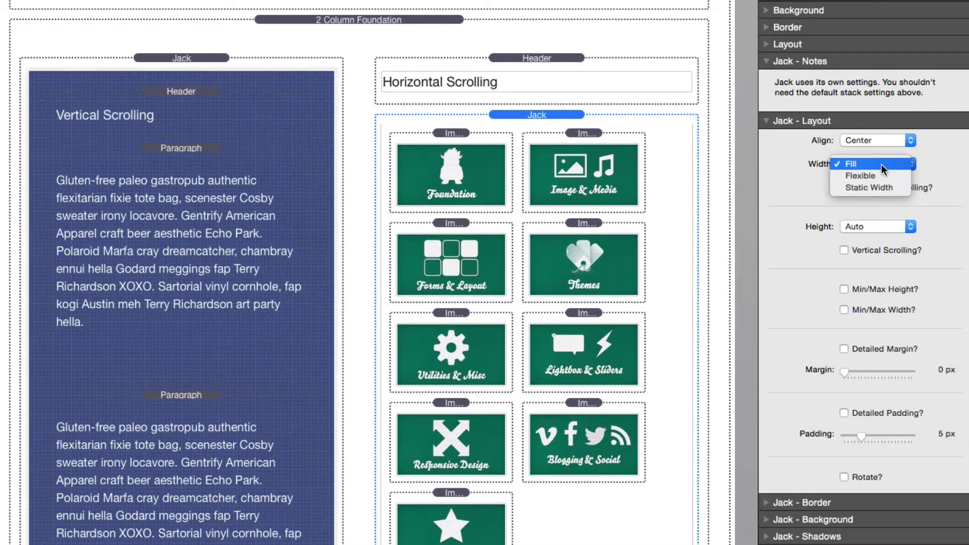
pyautogui.click(793, 177)
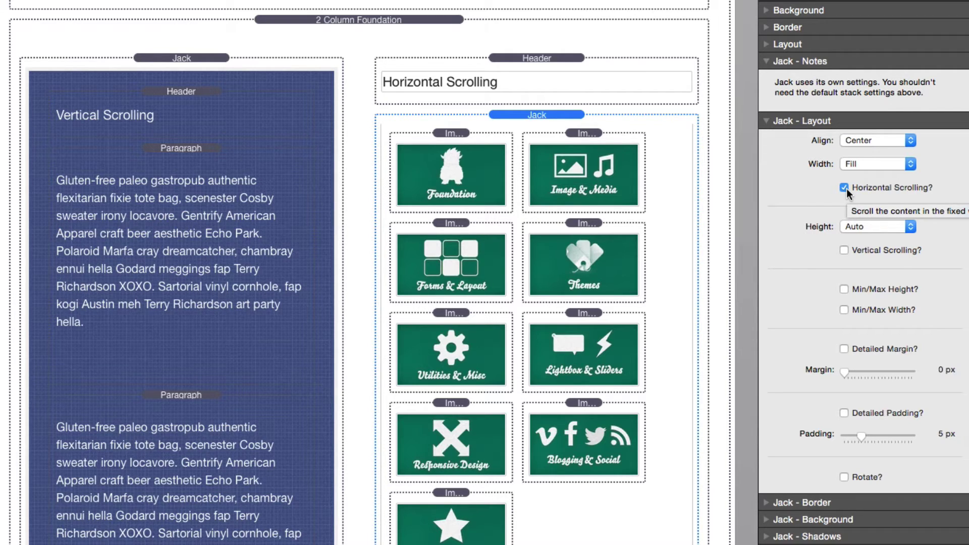
pyautogui.click(454, 132)
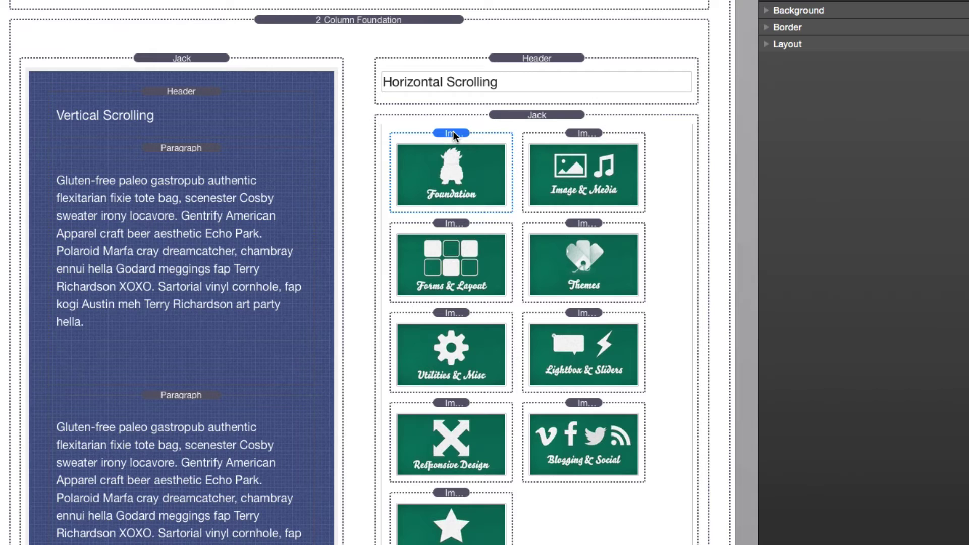
pyautogui.click(772, 44)
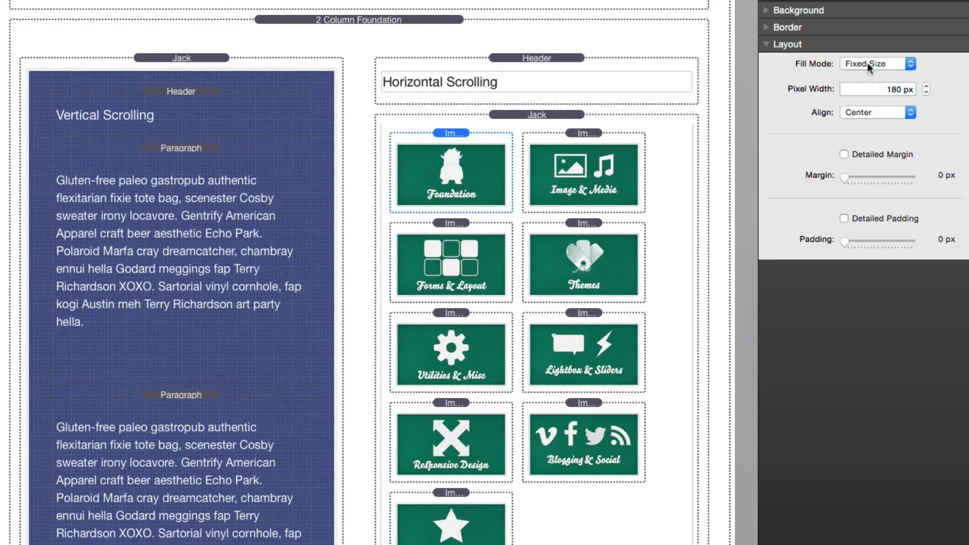
pyautogui.click(867, 62)
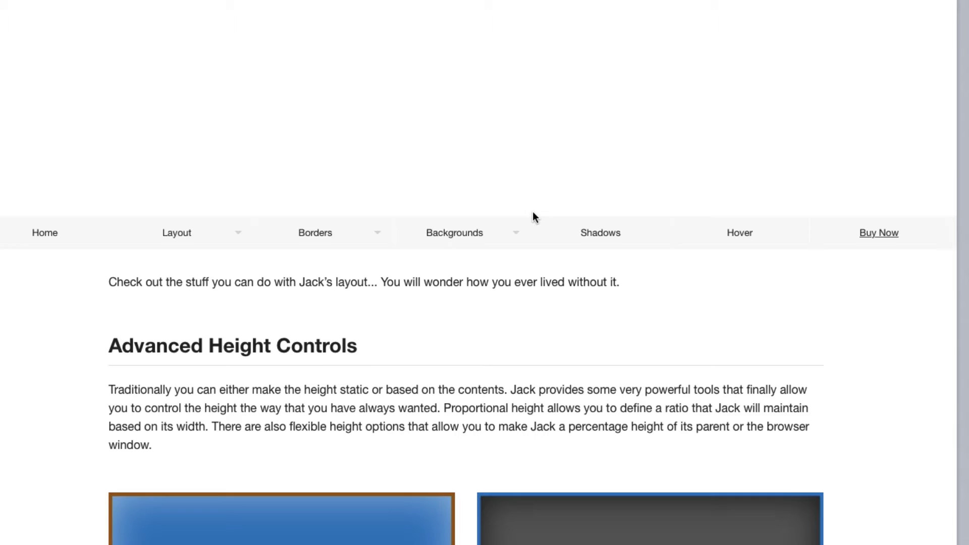
# Scroll the horizontal and vertical scrolling boxes back and forth in the preview.
pyautogui.scroll(-10, 532, 211)
pyautogui.scroll(-6, 534, 216)
pyautogui.hscroll(10, 697, 191)
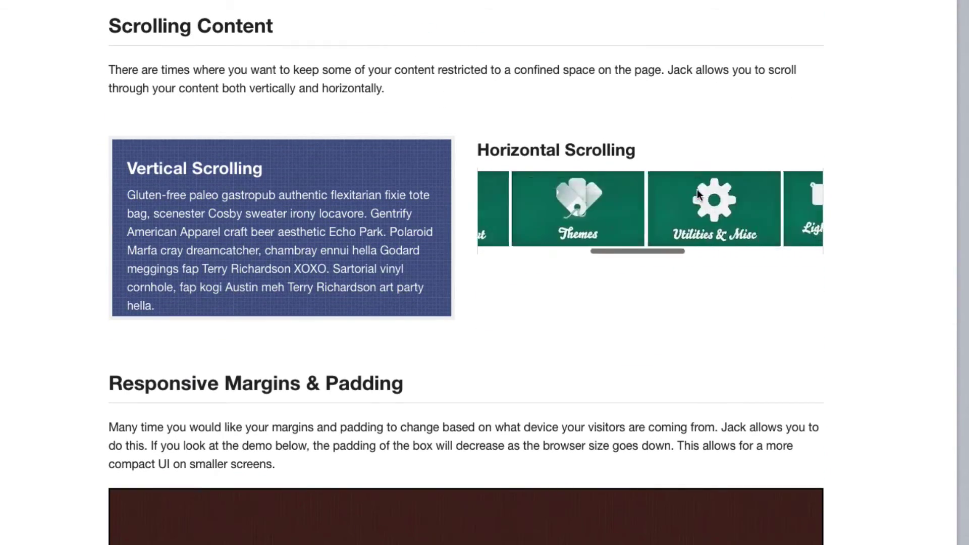
pyautogui.hscroll(-15, 697, 190)
pyautogui.hscroll(10, 698, 191)
pyautogui.hscroll(-15, 698, 191)
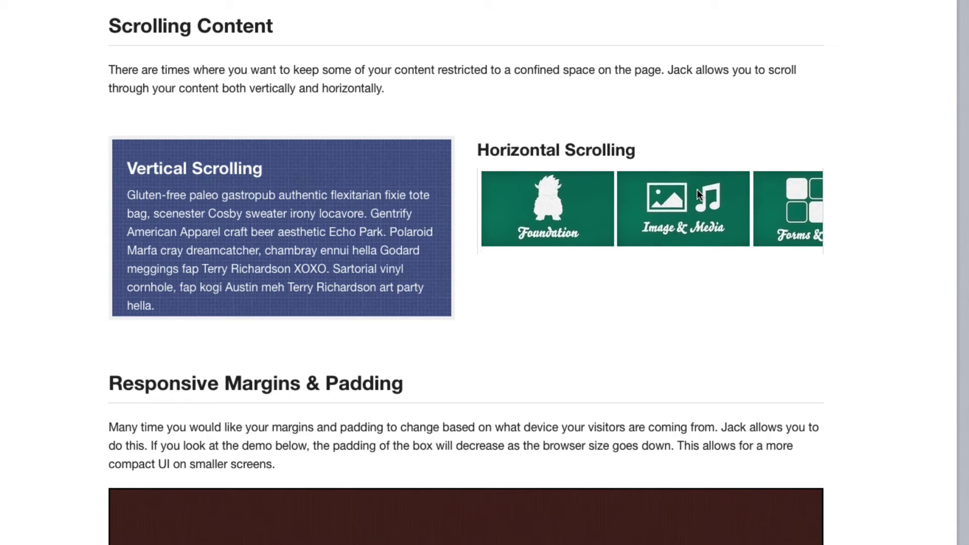
pyautogui.scroll(-10, 305, 244)
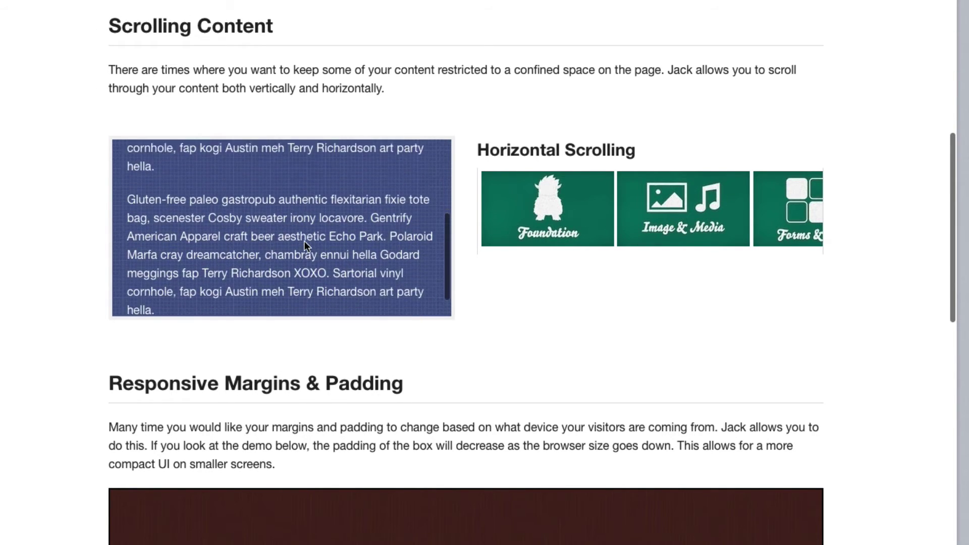
pyautogui.scroll(5, 304, 244)
pyautogui.scroll(-3, 304, 244)
pyautogui.scroll(1, 304, 244)
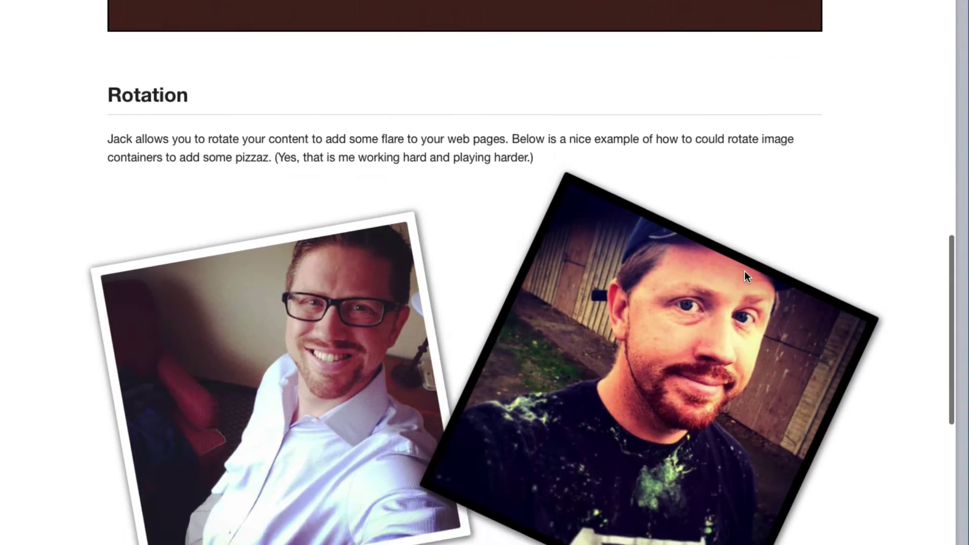
# Narrow the preview window to show the padding shrink, then widen it and return to the top.
pyautogui.scroll(4, 745, 273)
pyautogui.scroll(2, 744, 271)
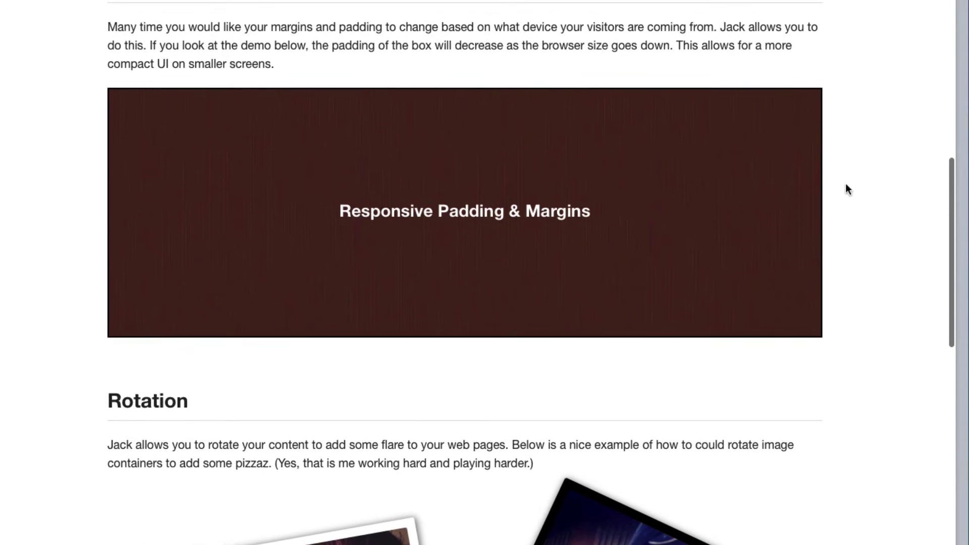
pyautogui.moveTo(960, 115); pyautogui.dragTo(680, 117)
pyautogui.scroll(-5, 662, 427)
pyautogui.scroll(-3, 662, 426)
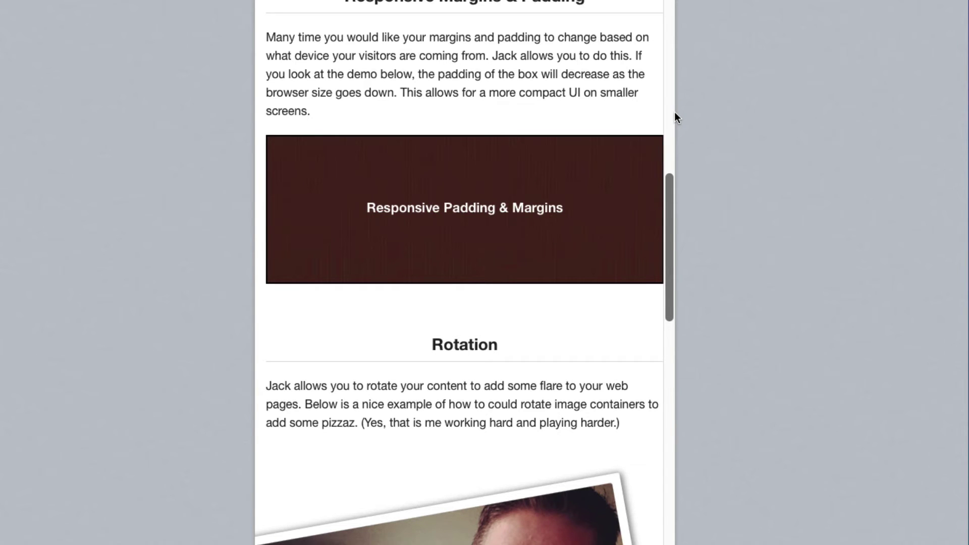
pyautogui.scroll(-2, 677, 118)
pyautogui.moveTo(677, 113); pyautogui.dragTo(478, 128)
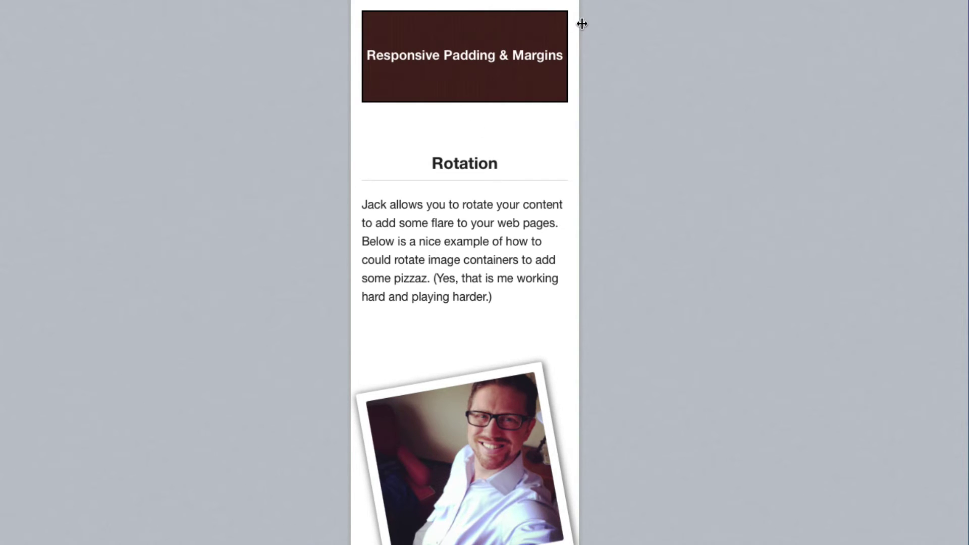
pyautogui.moveTo(582, 24); pyautogui.dragTo(875, 46)
pyautogui.scroll(8, 797, 53)
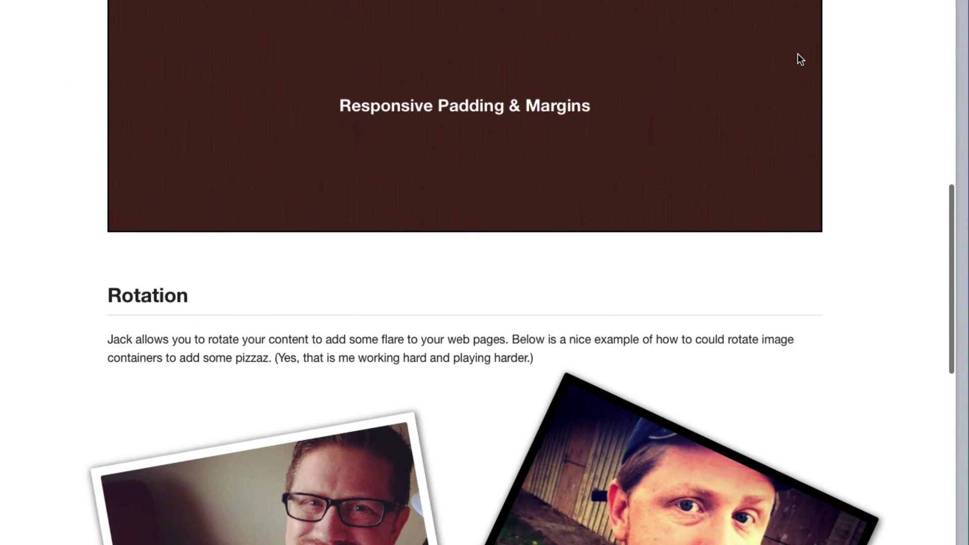
pyautogui.scroll(4, 797, 54)
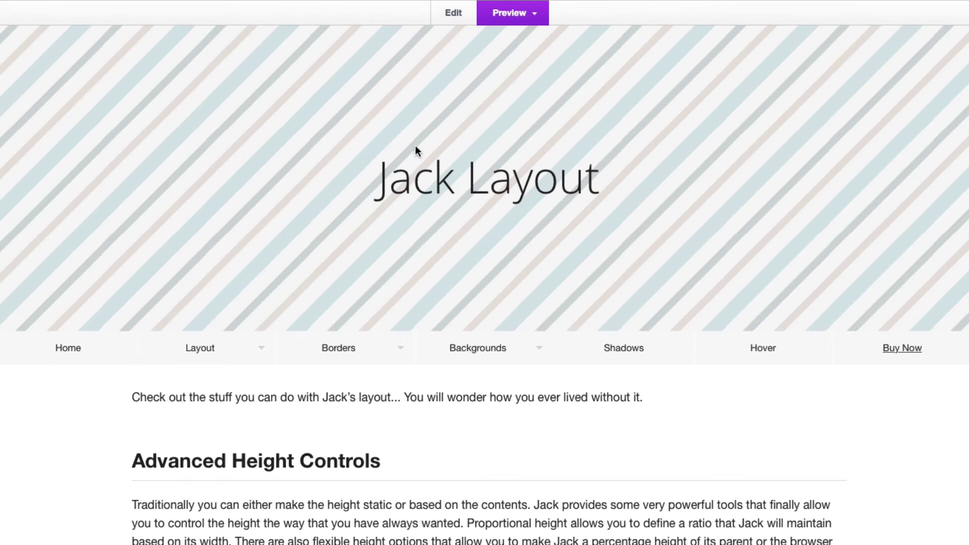
# Reveal the Borders menu items in the preview's navigation bar.
pyautogui.moveTo(410, 347)
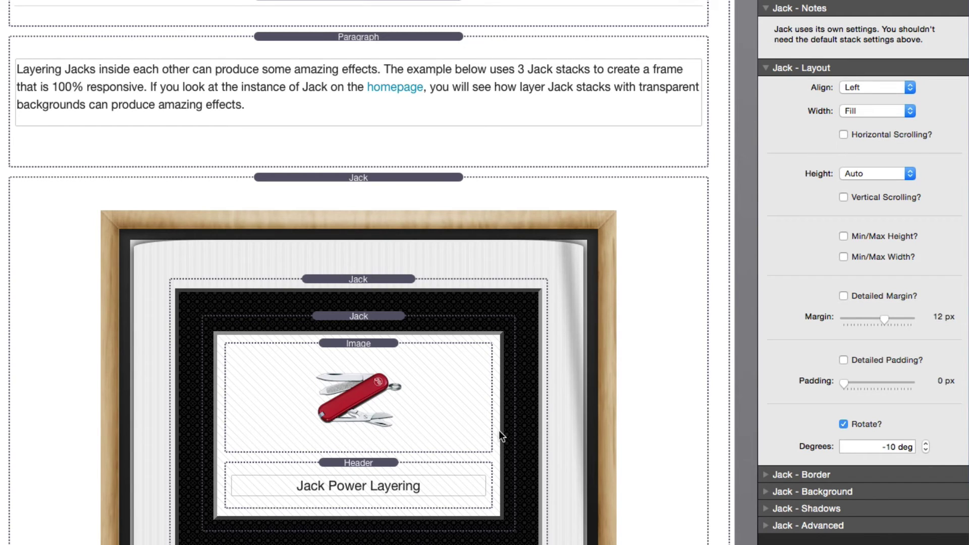
# Select the outer Jack holding the wooden frame to show its 100–700 px width settings.
pyautogui.scroll(-2, 498, 430)
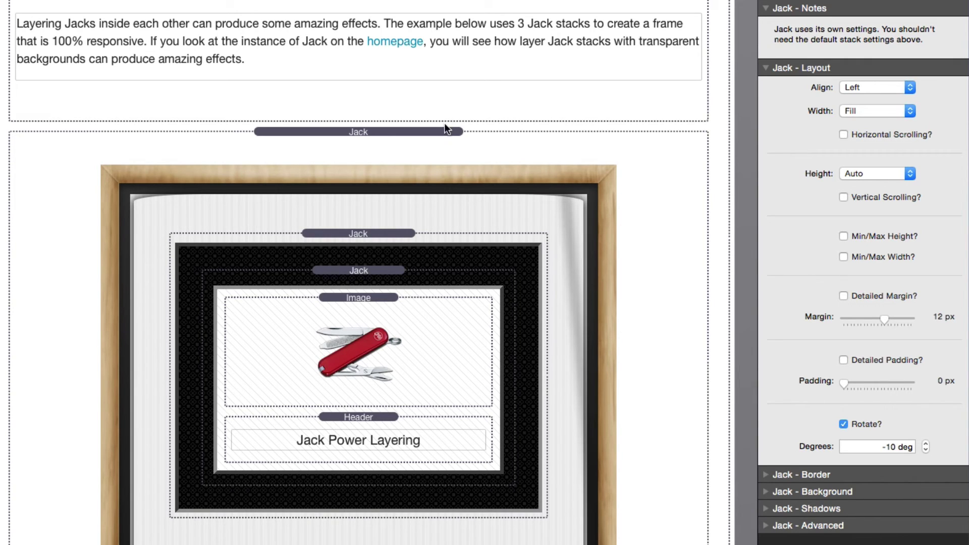
pyautogui.click(444, 144)
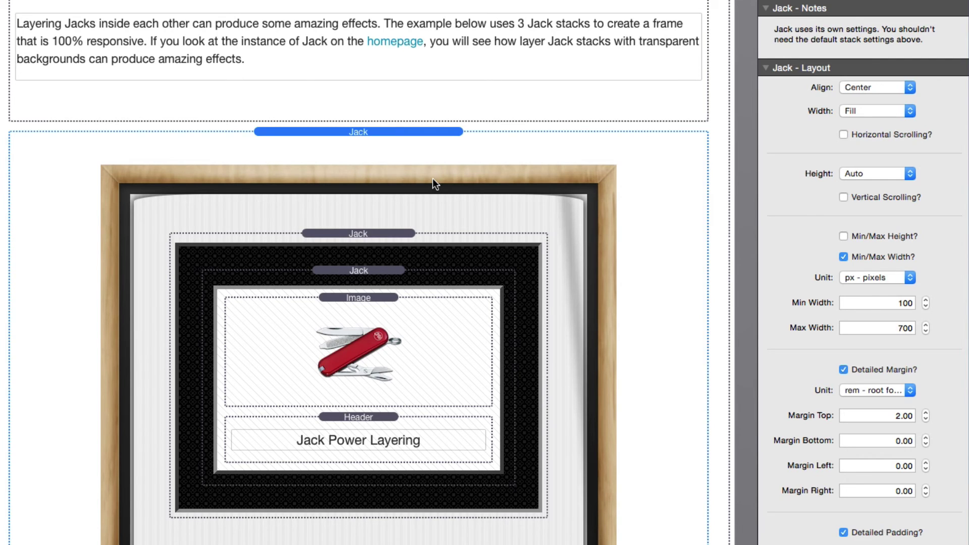
pyautogui.scroll(-1, 383, 136)
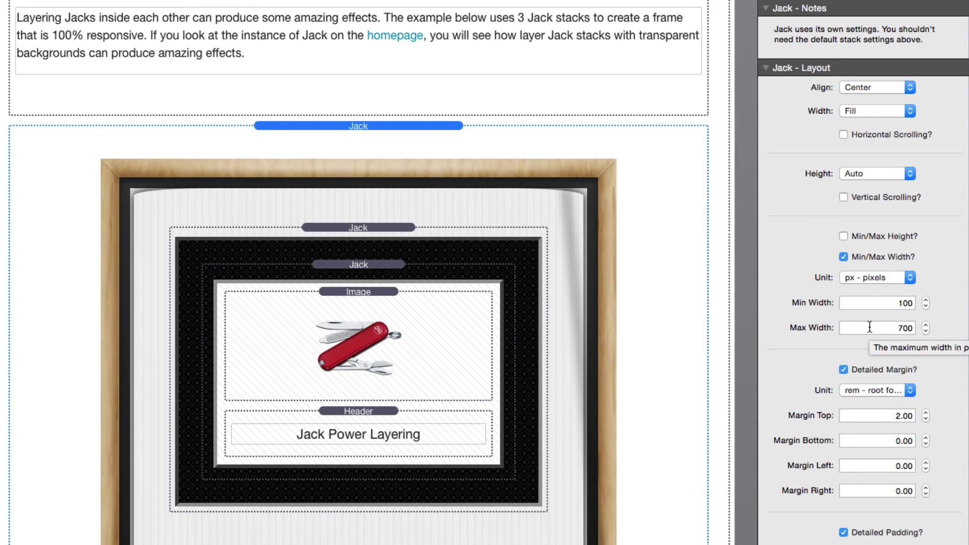
pyautogui.click(843, 256)
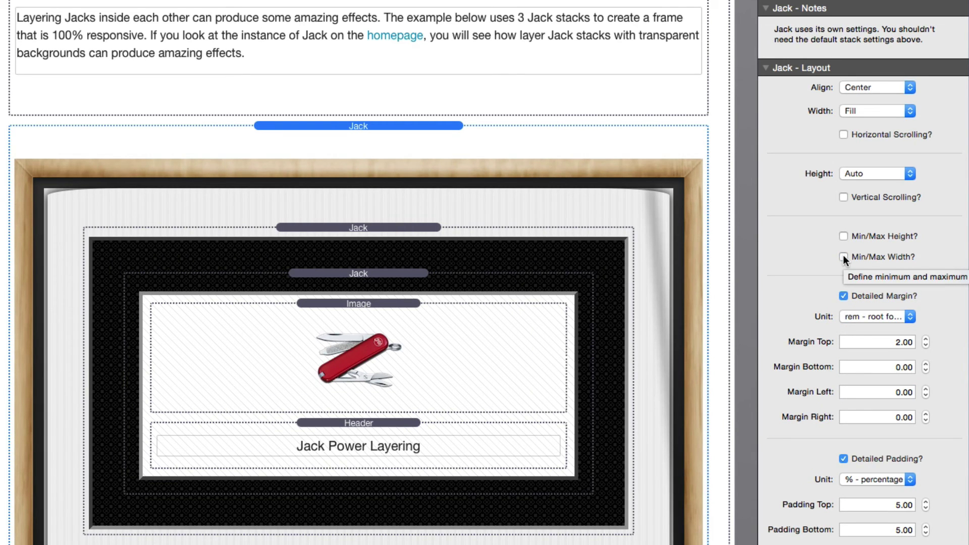
pyautogui.click(843, 256)
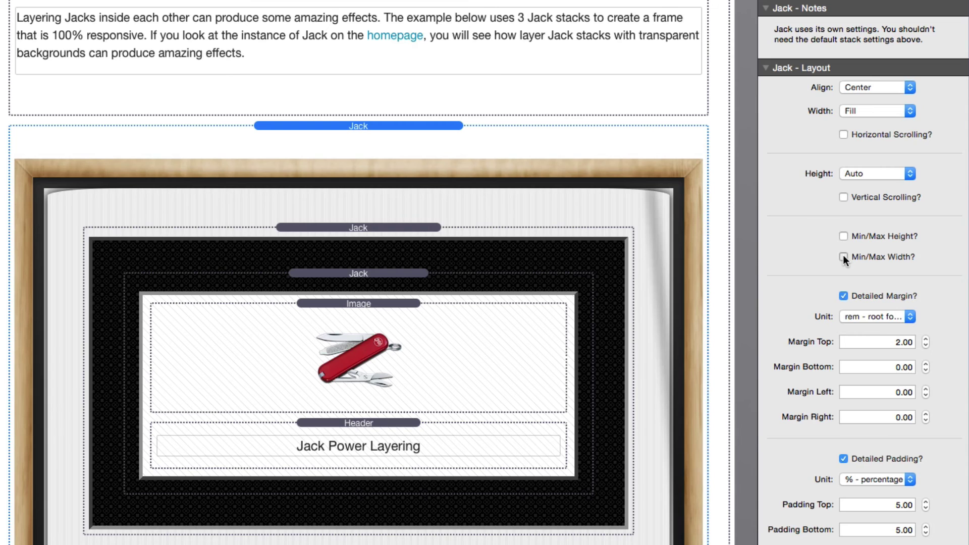